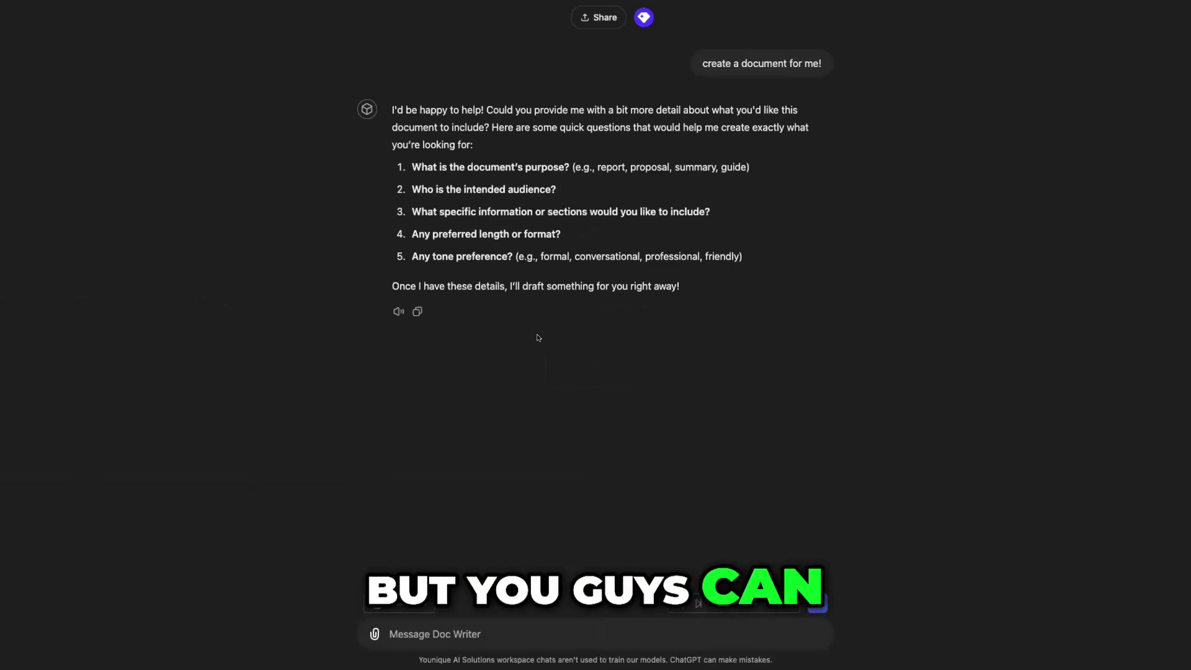
# - Ask Doc Writer to 'create and example document for me'
pyautogui.click(499, 624)
pyautogui.write('cr')
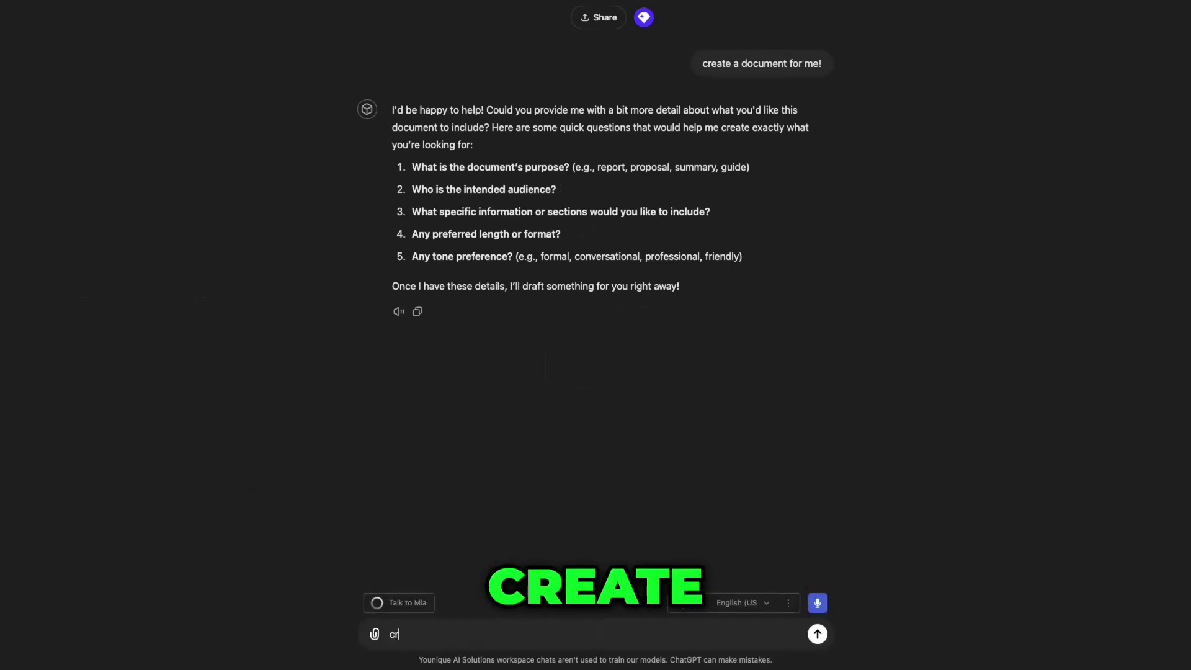
pyautogui.write('eate and example do')
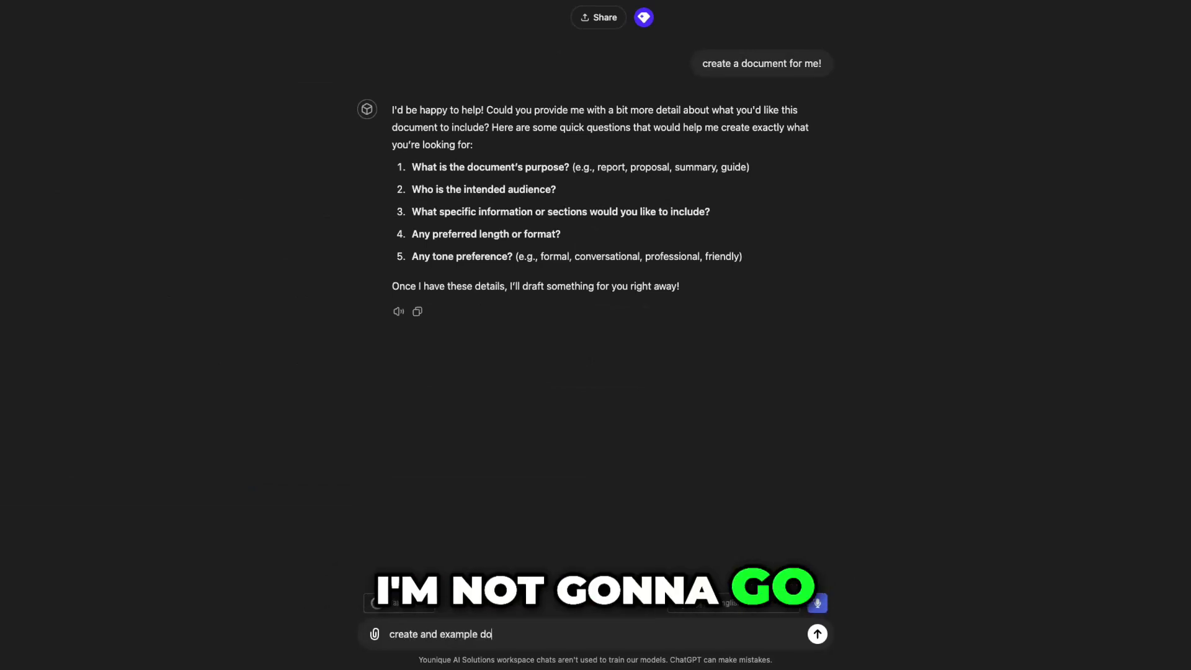
pyautogui.write('cument for me')
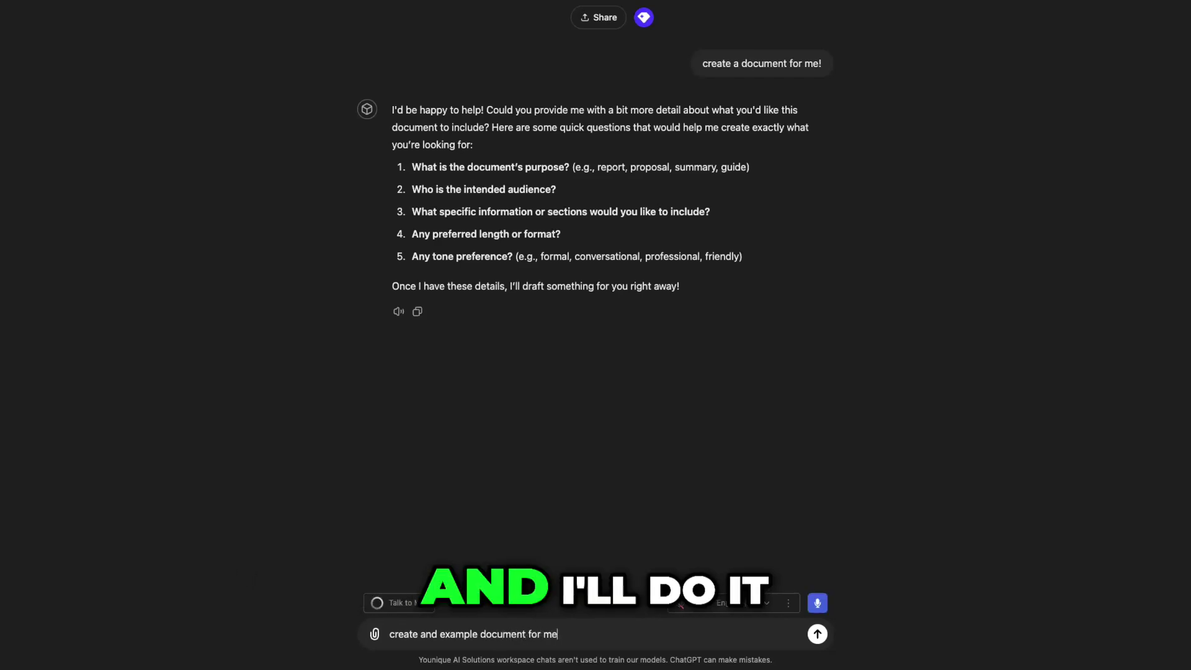
pyautogui.press('Return')
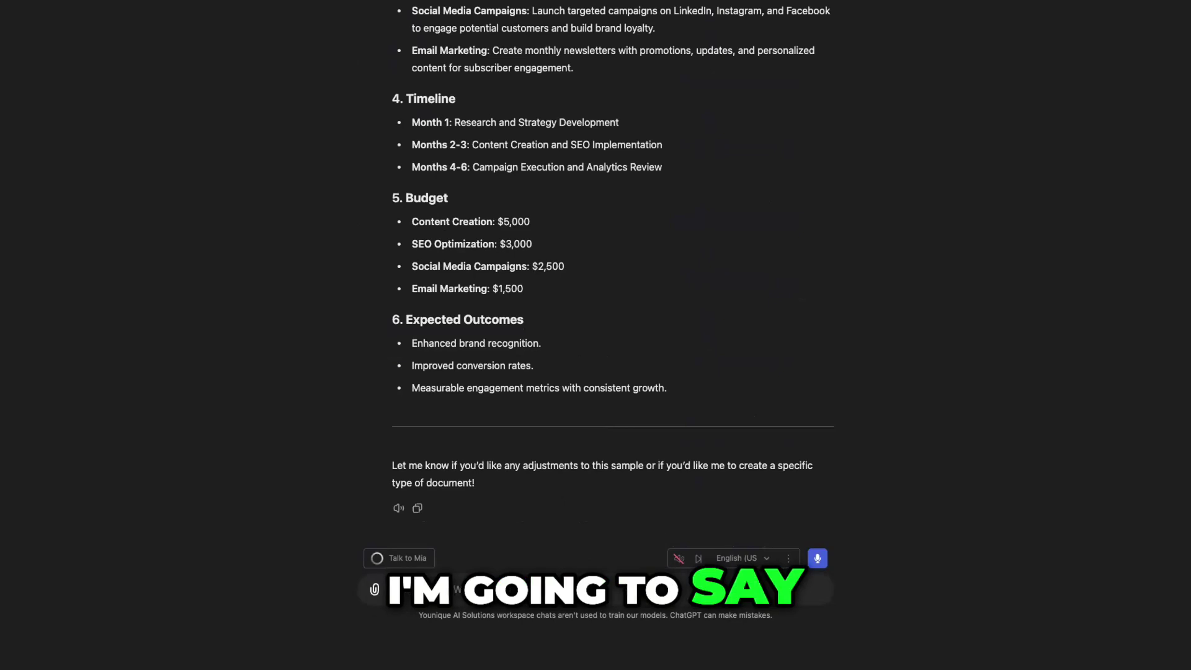
# - Approve the sample proposal by sending 'create the doc.... looks good'
pyautogui.write('create the')
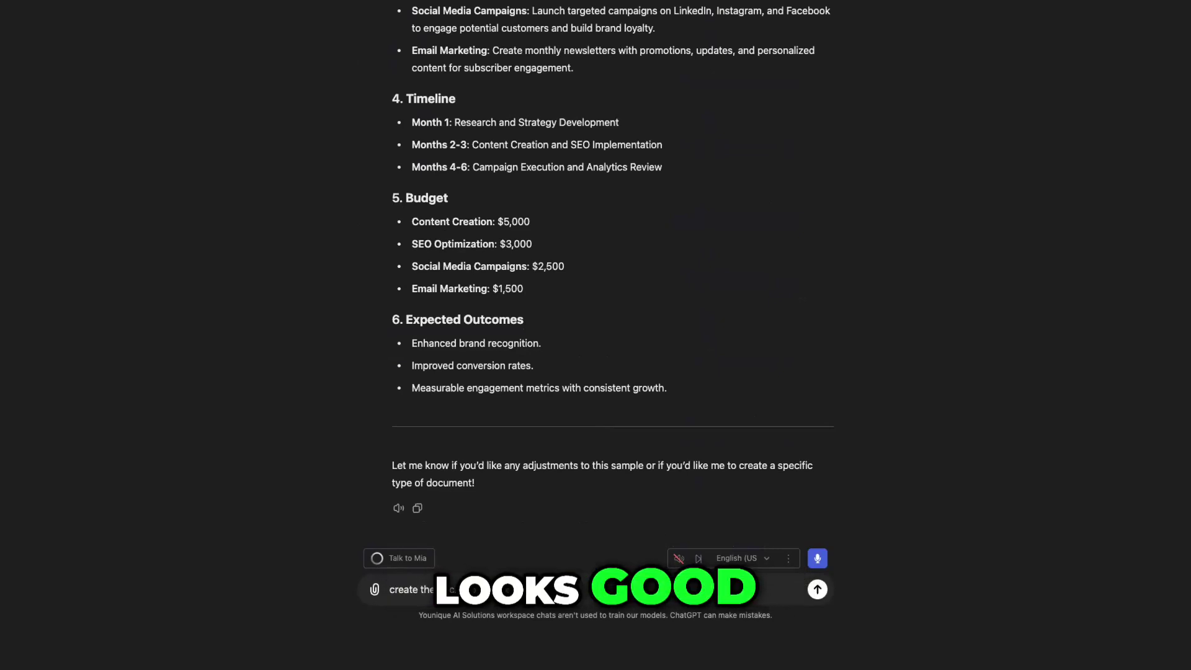
pyautogui.press('Return')
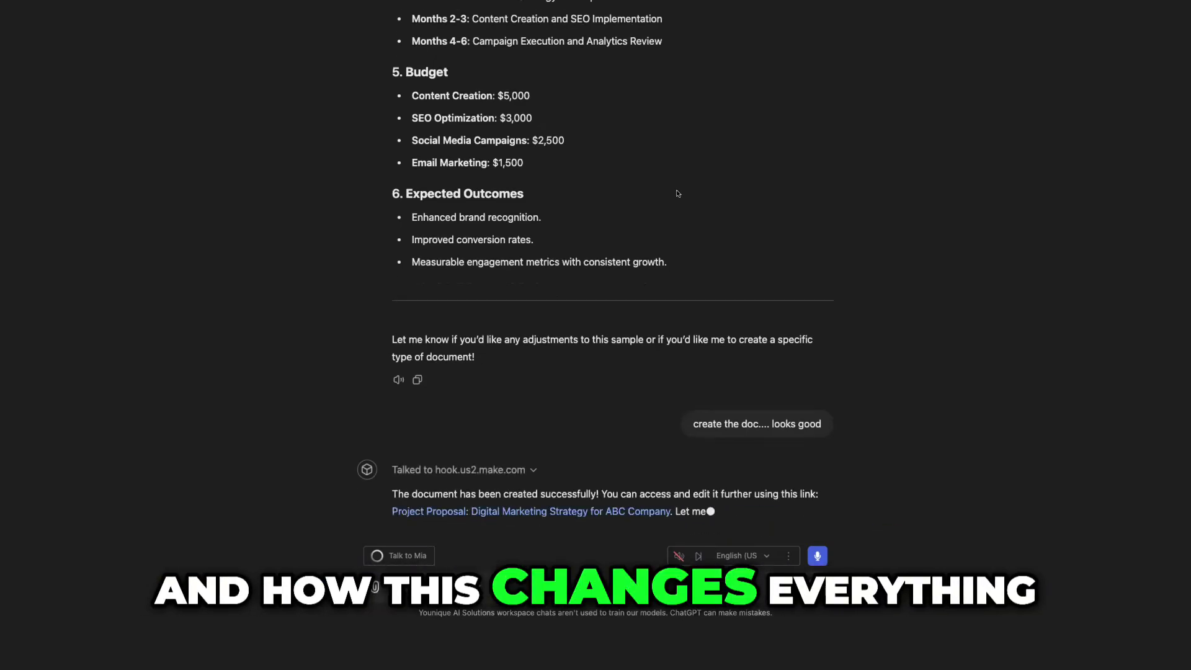
# - Scroll the chat to read Doc Writer's confirmation and the proposal document link
pyautogui.scroll(15, 668, 194)
pyautogui.scroll(-15, 639, 192)
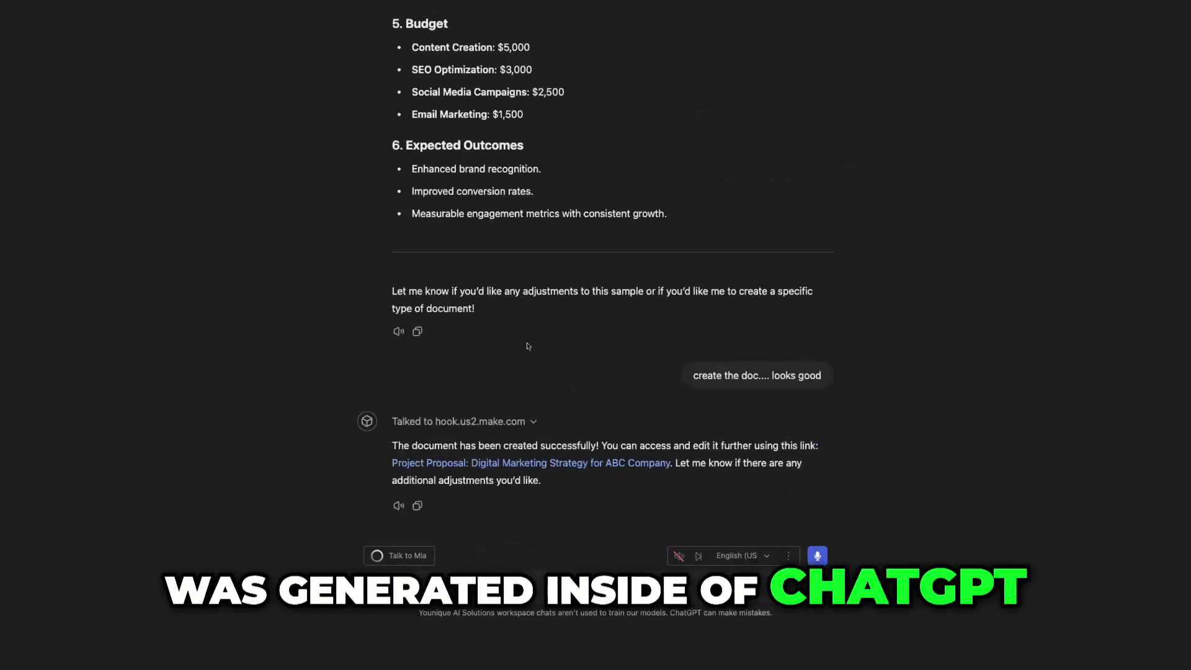
# - Open the 'Project Proposal: Digital Marketing Strategy for ABC Company' doc and select its title
pyautogui.click(609, 464)
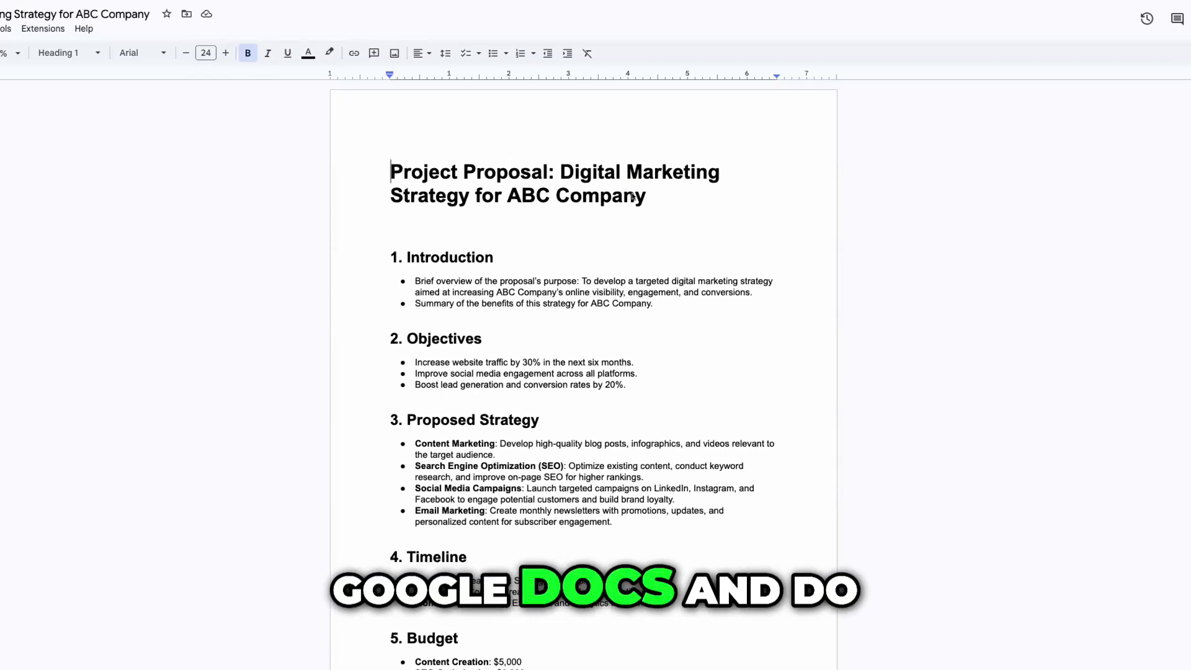
pyautogui.click(646, 197)
pyautogui.moveTo(646, 197); pyautogui.dragTo(392, 169)
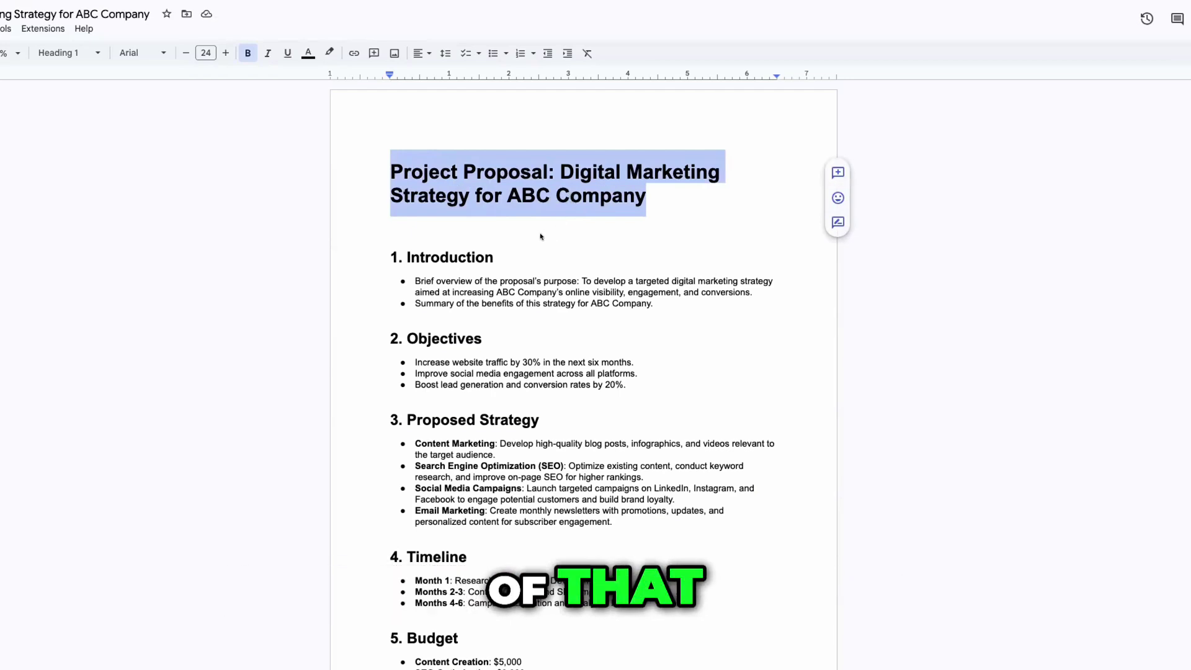
# - Scroll through the proposal document to review its contents
pyautogui.scroll(-6, 540, 237)
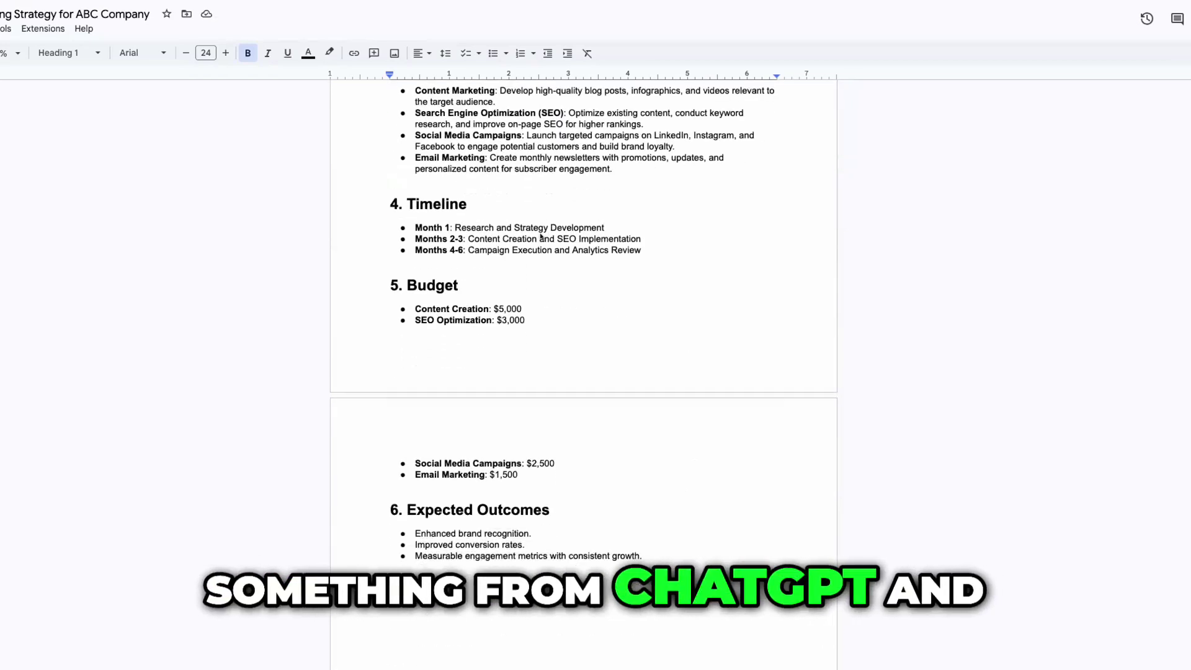
pyautogui.scroll(-1, 540, 236)
pyautogui.scroll(6, 540, 236)
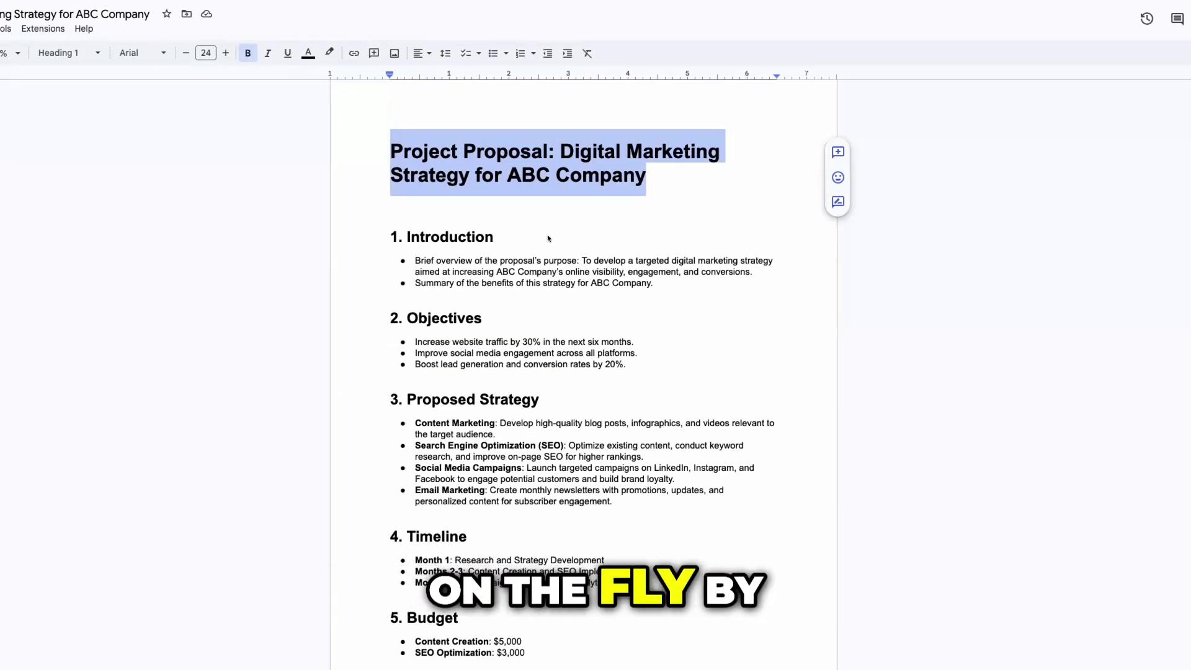
pyautogui.scroll(1, 549, 238)
pyautogui.scroll(-3, 548, 238)
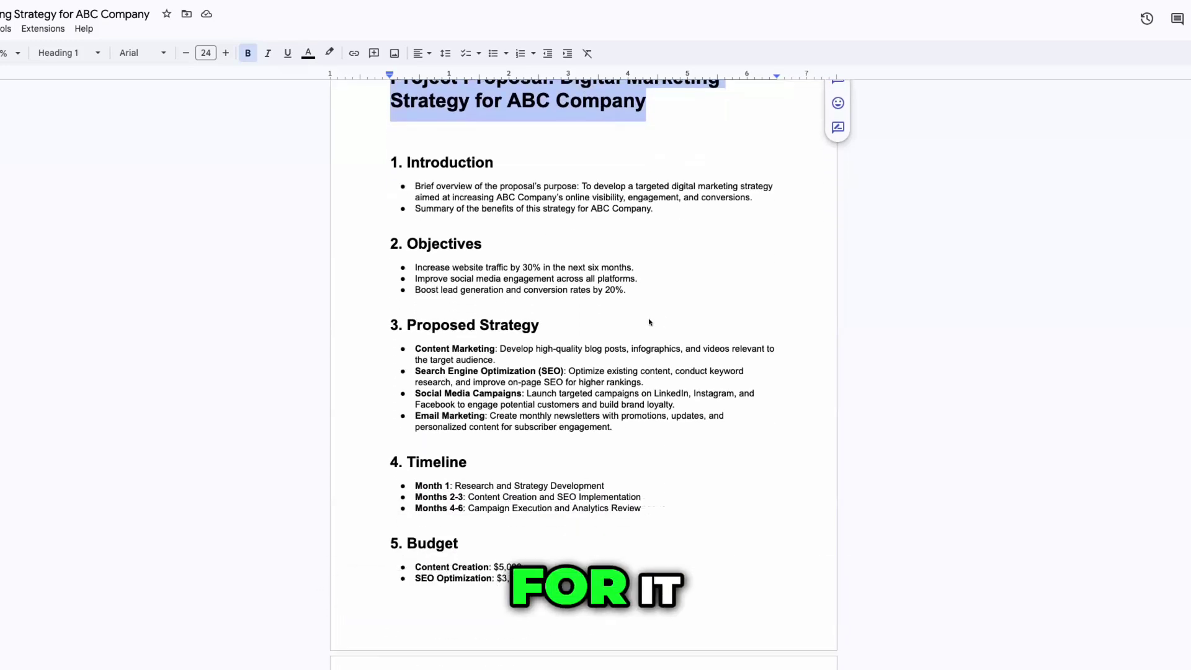
pyautogui.scroll(3, 332, 88)
# - Close the proposal's Docs tab and return to the Doc Writer chat
pyautogui.moveTo(395, 5)
pyautogui.click(427, 28)
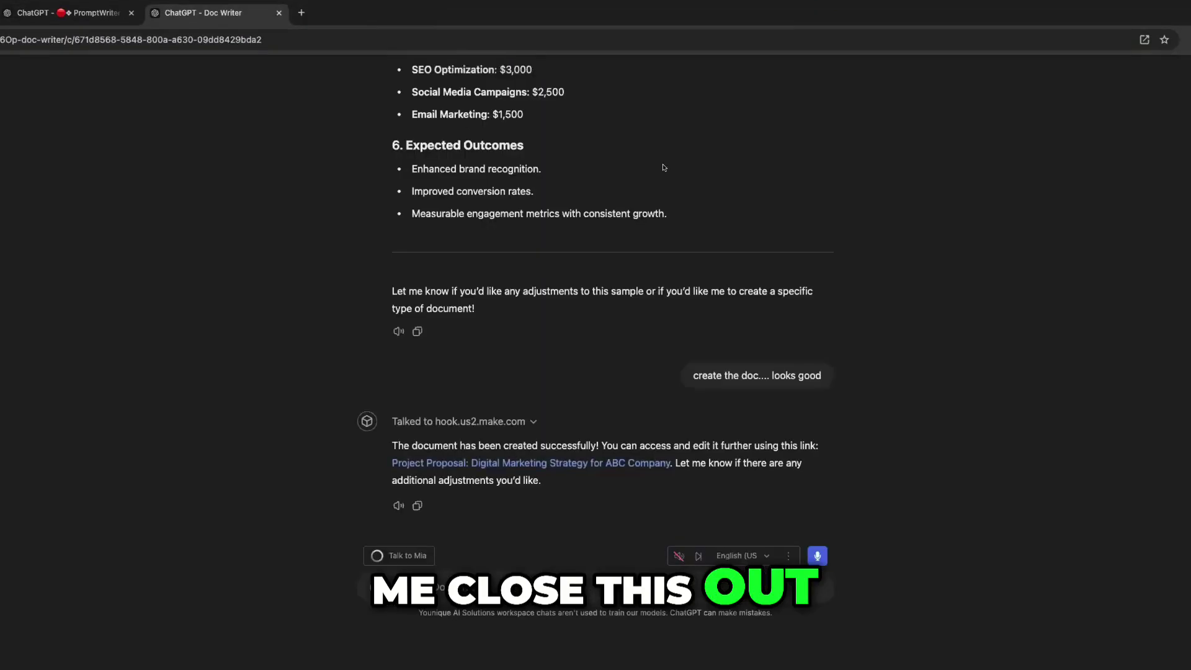
pyautogui.scroll(1, 664, 165)
pyautogui.scroll(-1, 663, 168)
pyautogui.scroll(5, 663, 168)
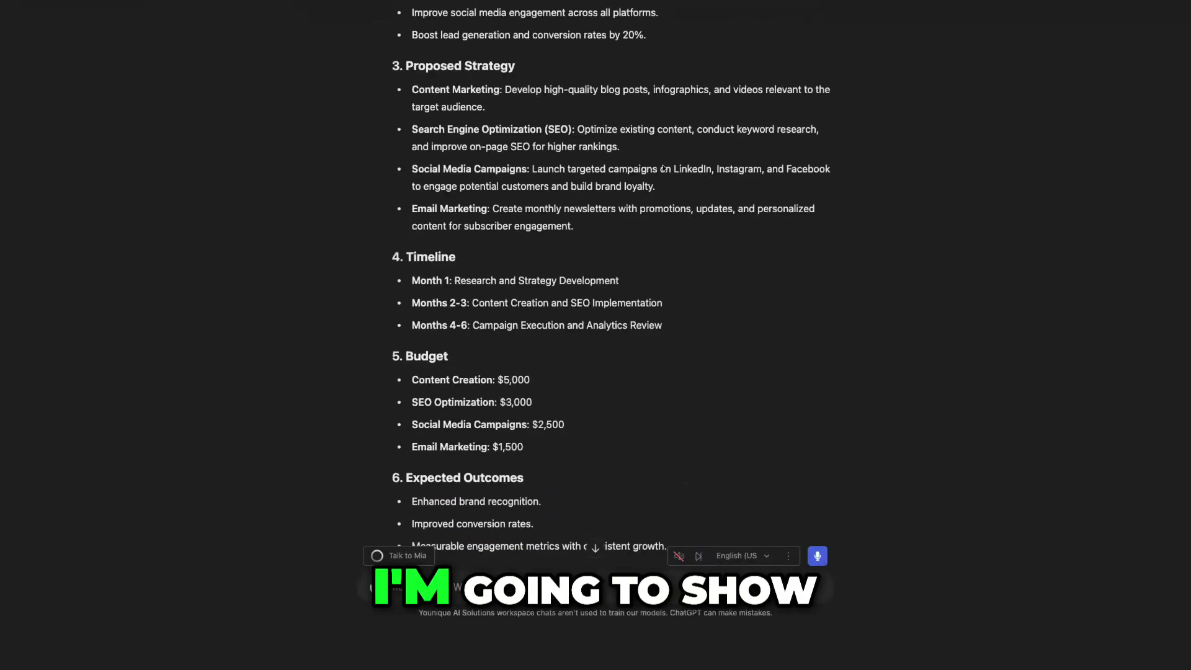
pyautogui.scroll(-5, 663, 168)
pyautogui.scroll(15, 663, 168)
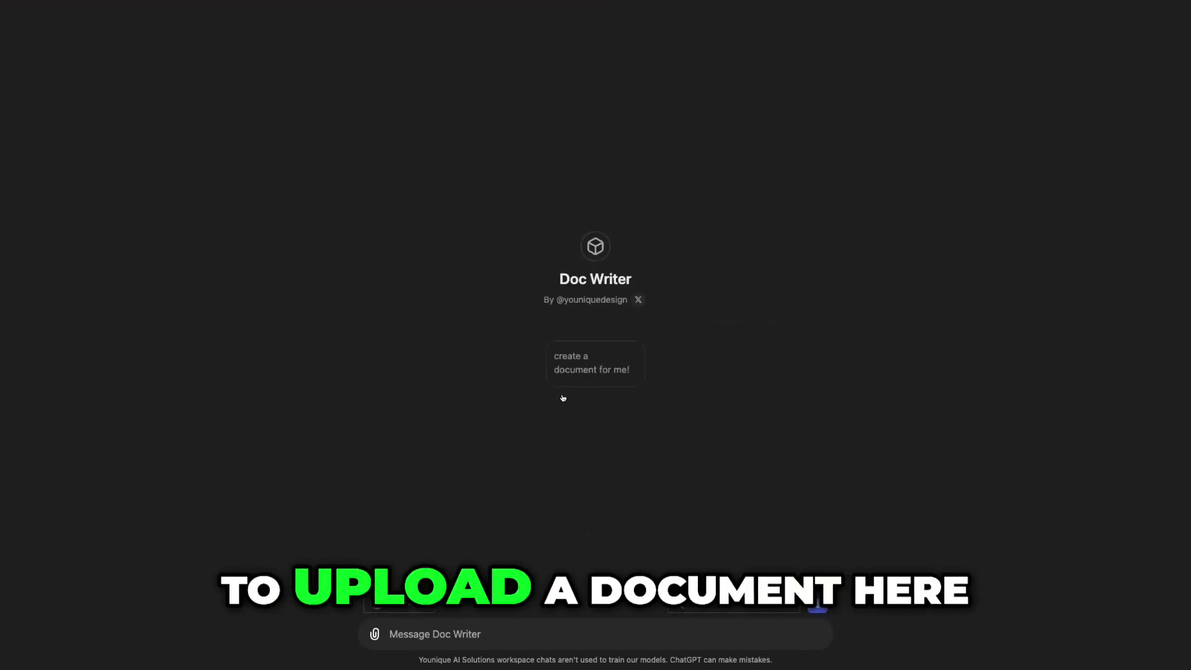
# - Attach the Chain_Prompting PDF from the computer to a new message
pyautogui.click(375, 634)
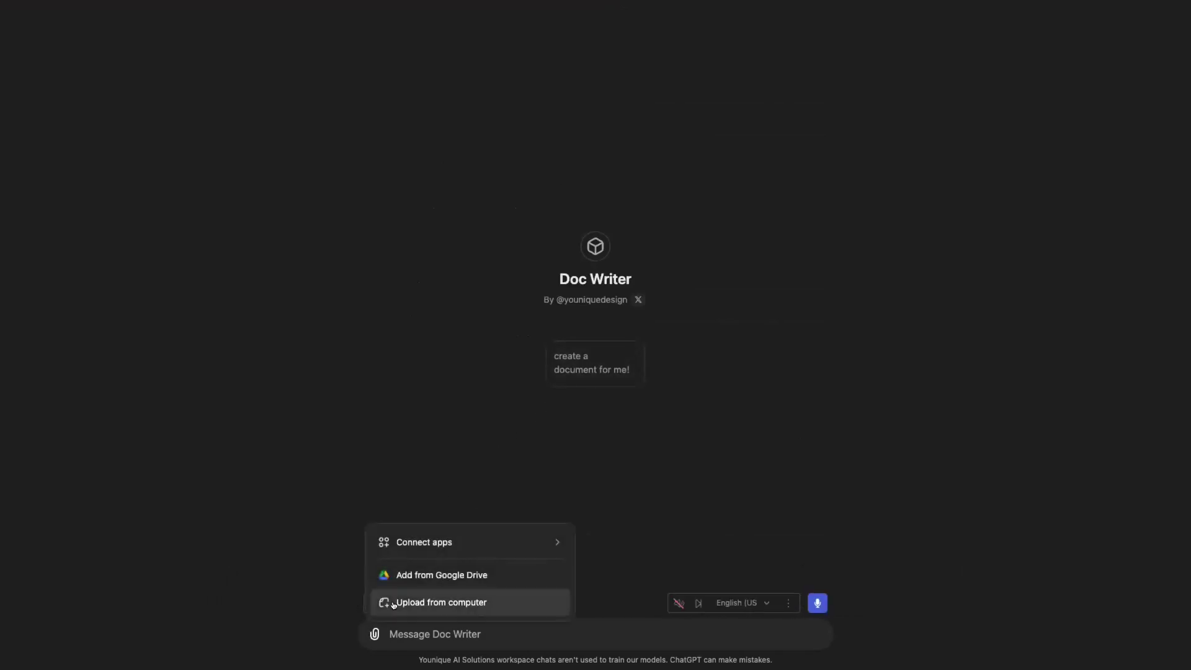
pyautogui.click(387, 601)
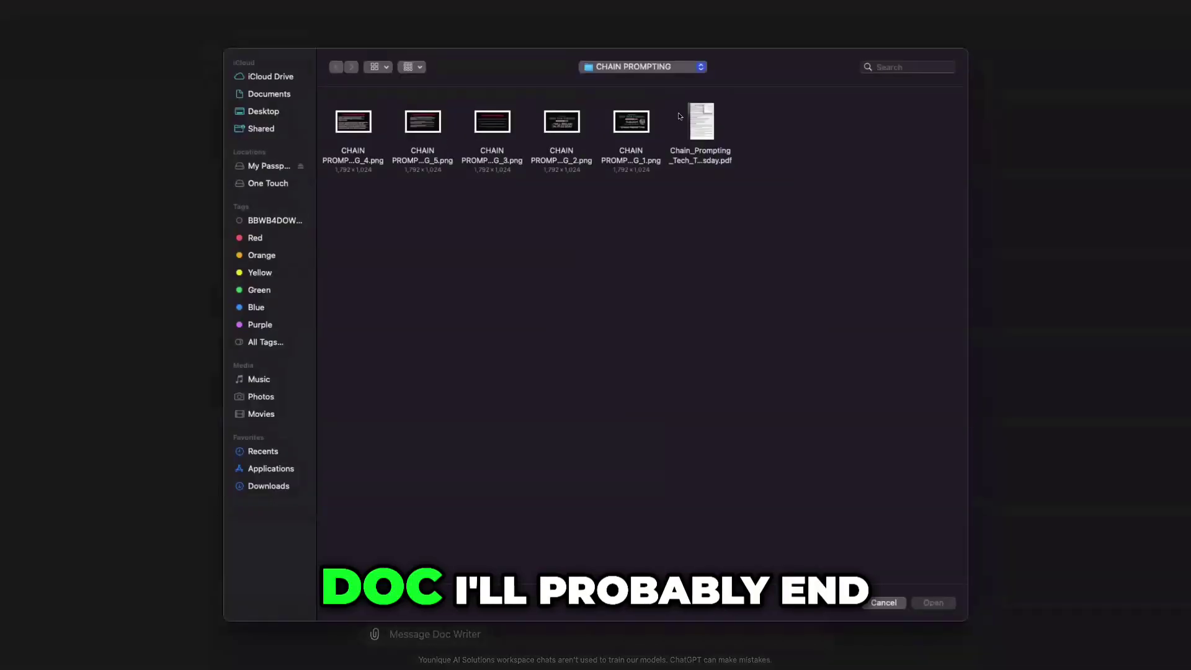
pyautogui.click(697, 118)
pyautogui.click(939, 601)
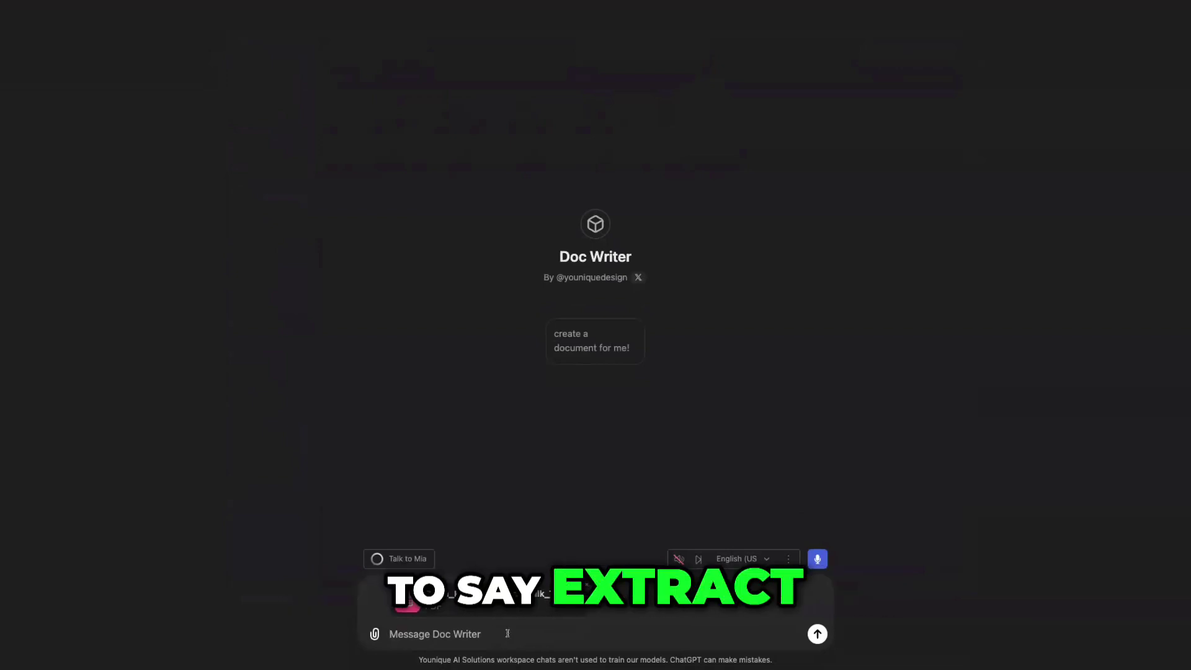
# - Send the PDF with a request to extract all its contents in abbreviated form
pyautogui.write('extrac')
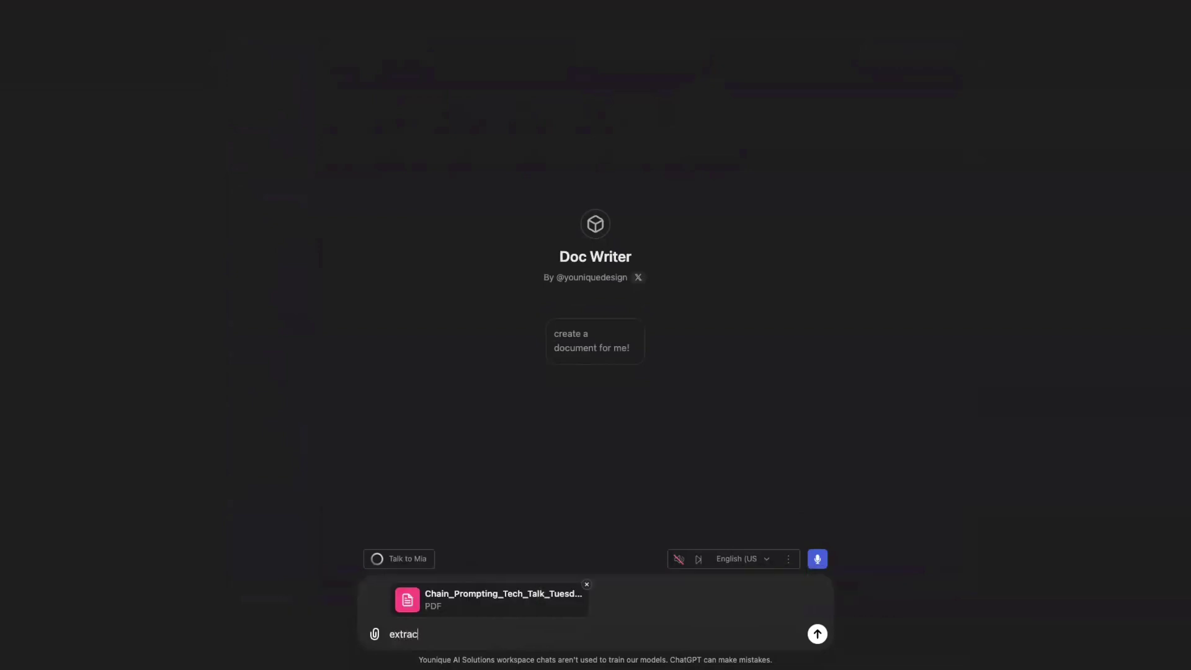
pyautogui.write('t all of the')
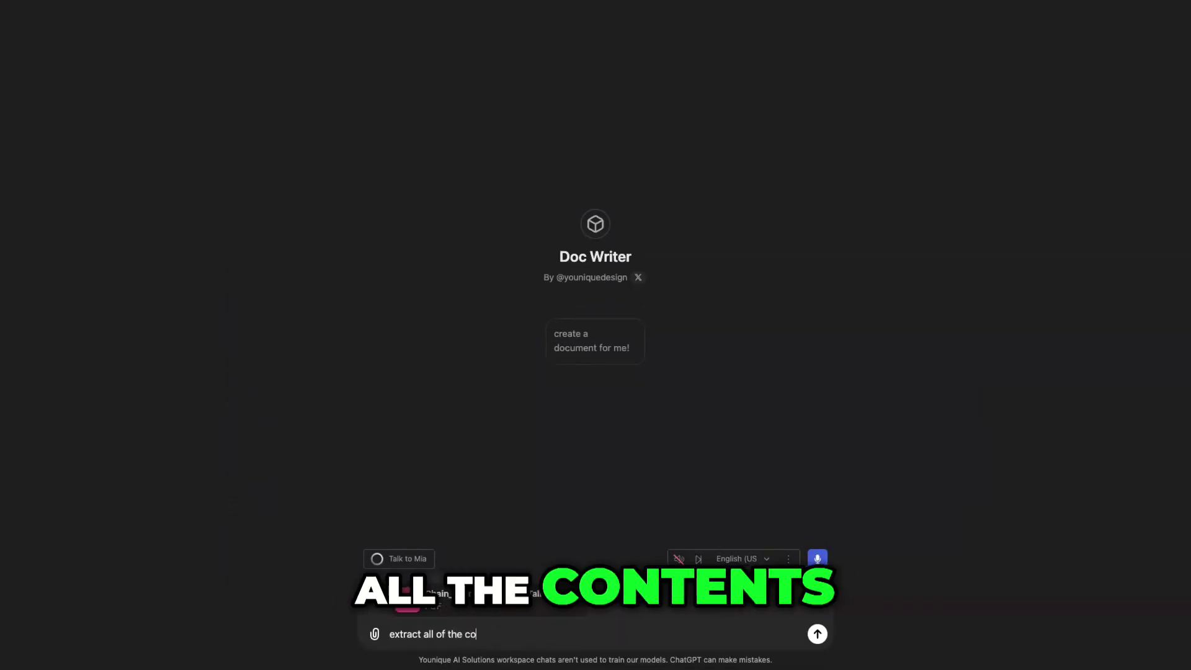
pyautogui.write('conten')
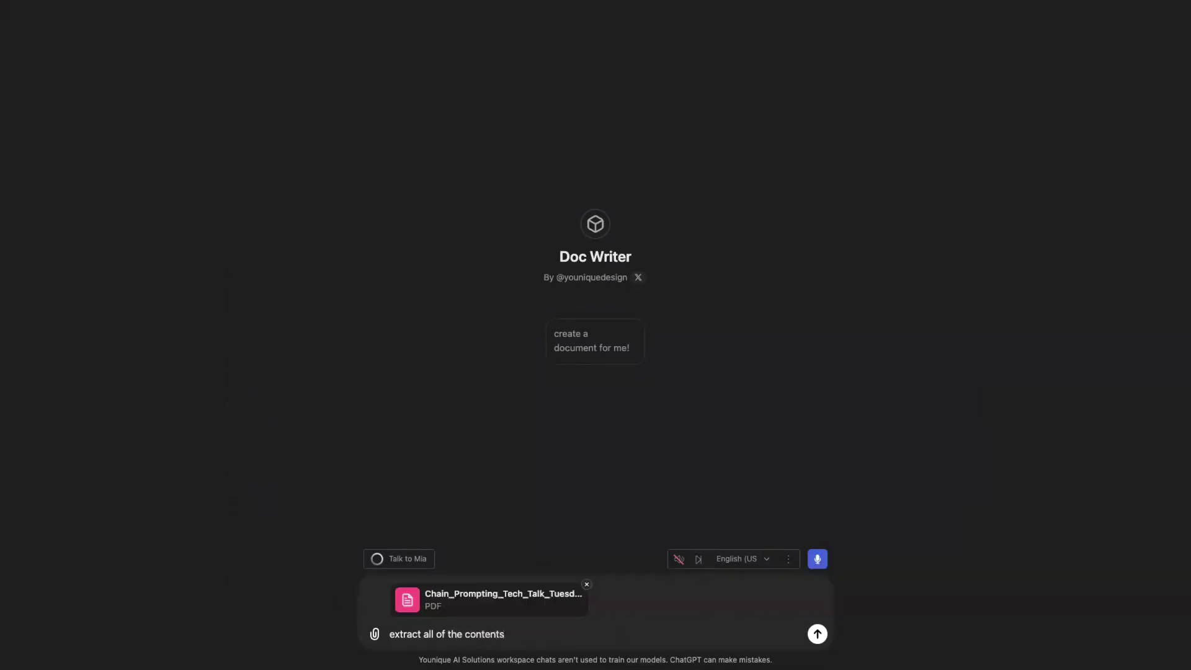
pyautogui.write('ts ')
pyautogui.write('t')
pyautogui.write('o abr')
pyautogui.write('e')
pyautogui.write('vitat')
pyautogui.press('Return')
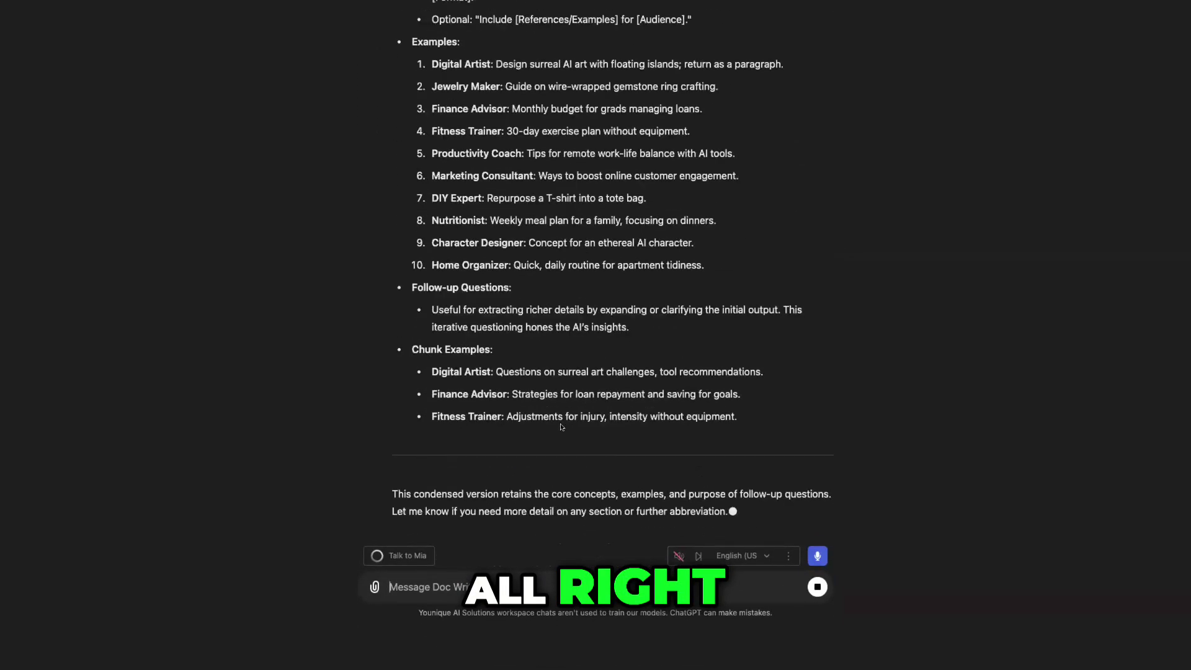
# - Review the condensed Chain Prompting Quick Guide and draft 'the full content don't shorten'
pyautogui.scroll(5, 560, 427)
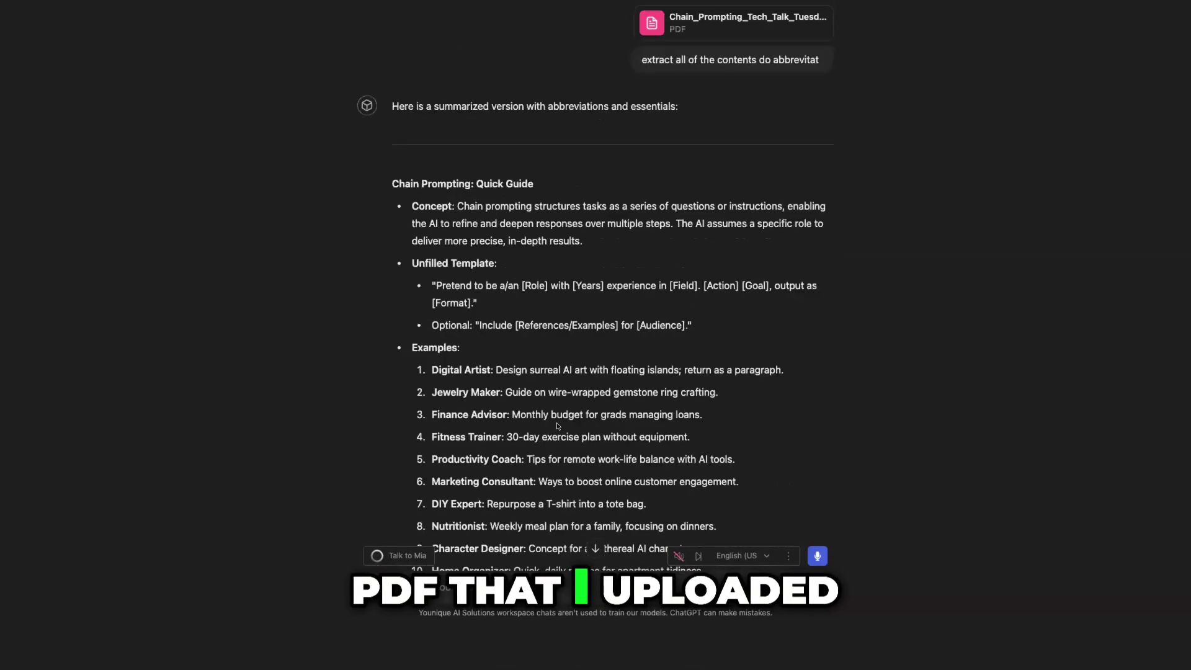
pyautogui.scroll(-2, 557, 426)
pyautogui.scroll(-4, 557, 424)
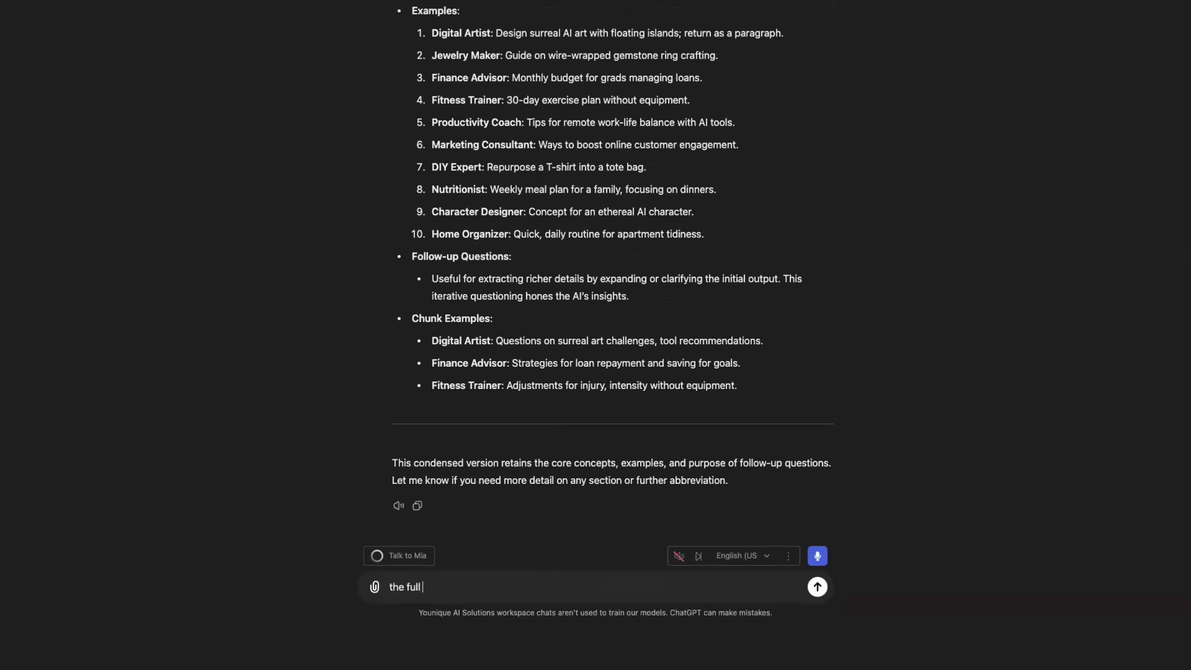
pyautogui.write('conten')
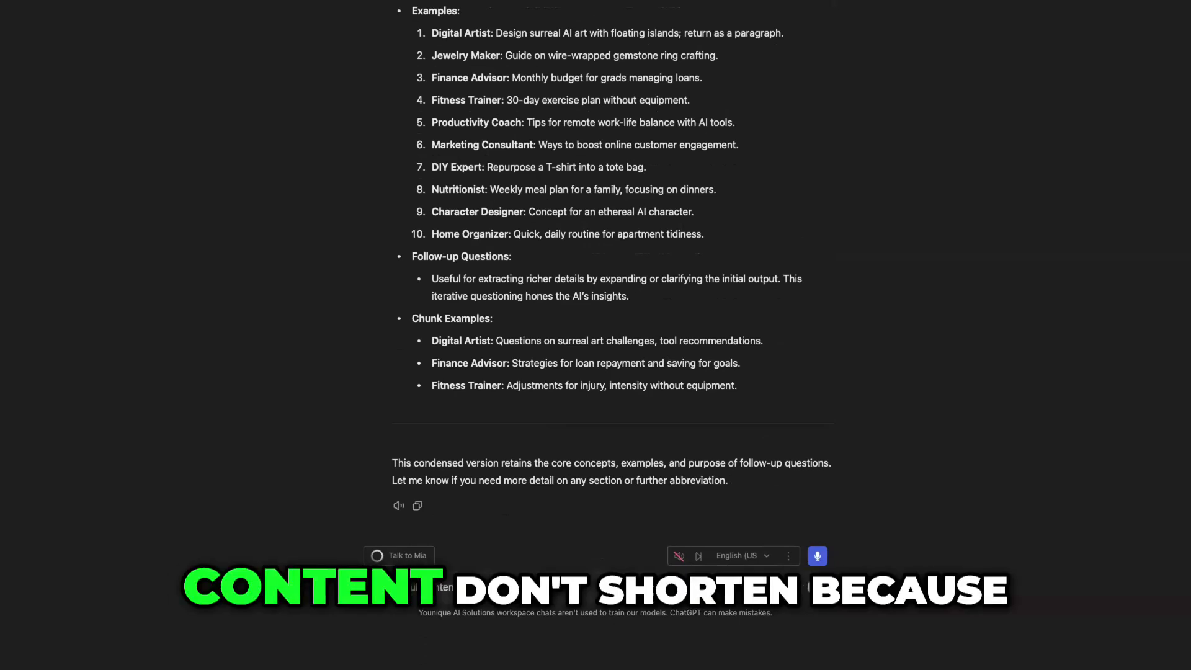
pyautogui.write("t don't shorten")
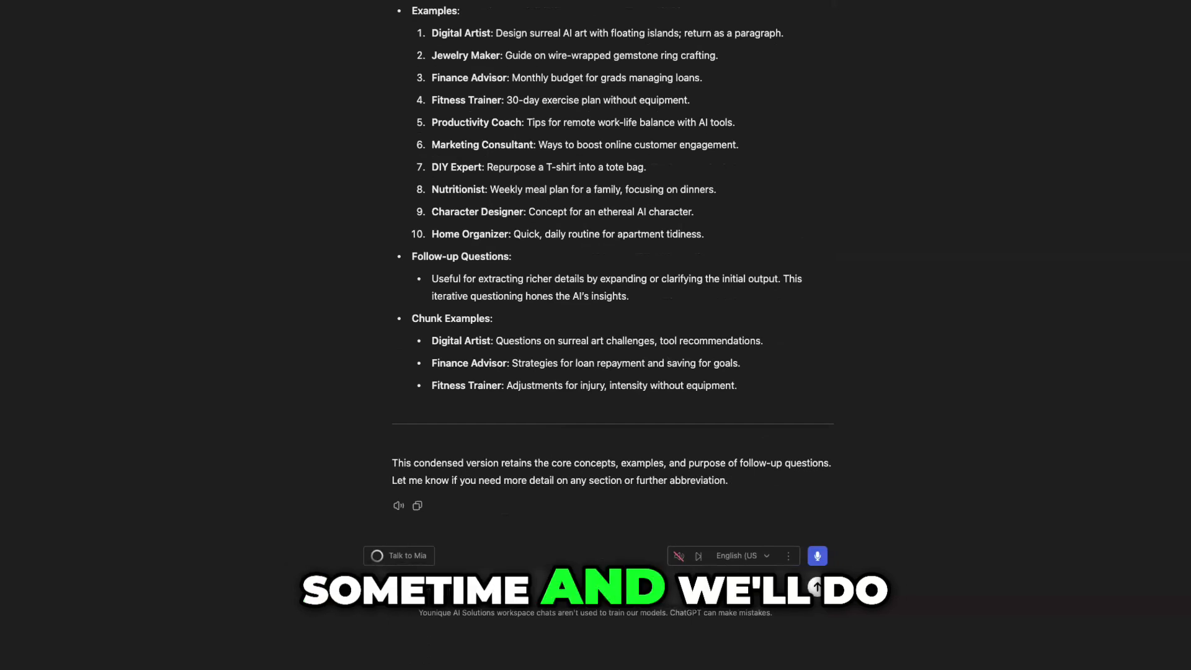
# - Send the full-content request and read the unabridged PDF text with its ten examples
pyautogui.click(820, 586)
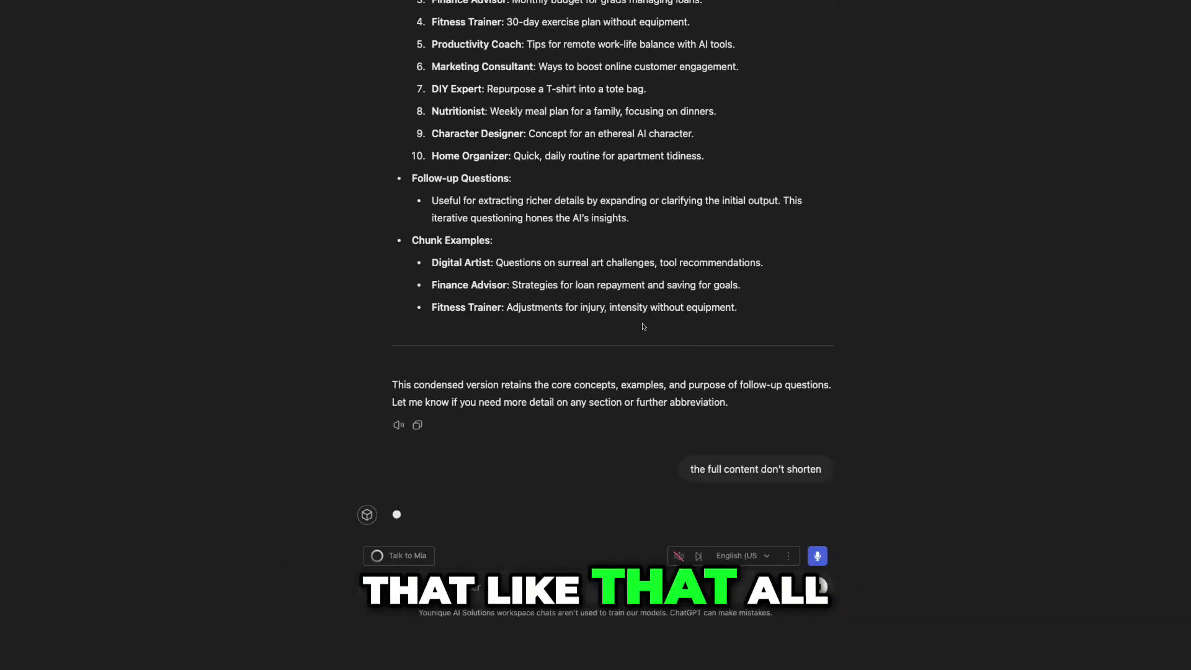
pyautogui.scroll(10, 622, 323)
pyautogui.scroll(-10, 622, 324)
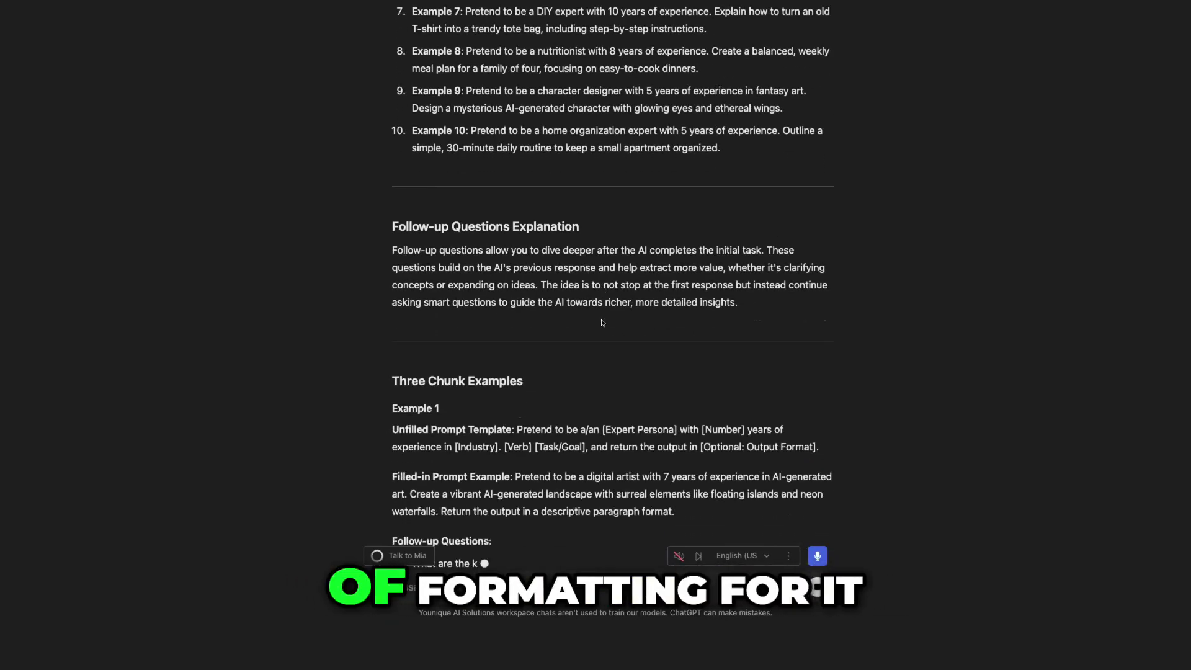
pyautogui.scroll(10, 601, 318)
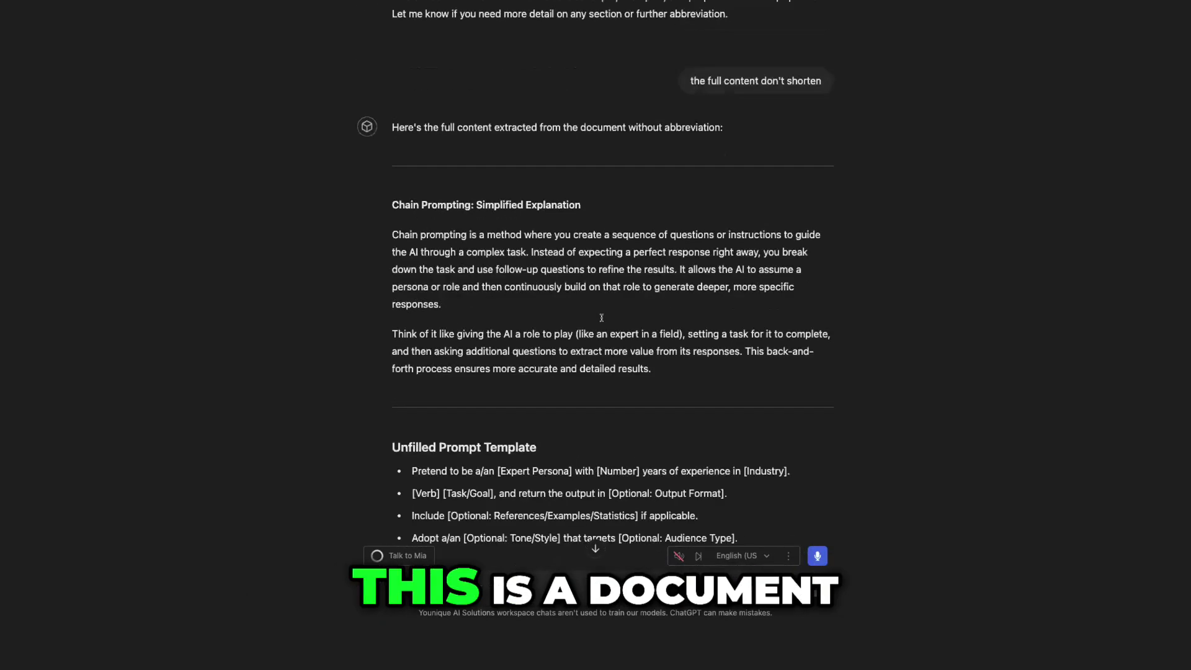
pyautogui.scroll(1, 601, 319)
pyautogui.scroll(-1, 602, 322)
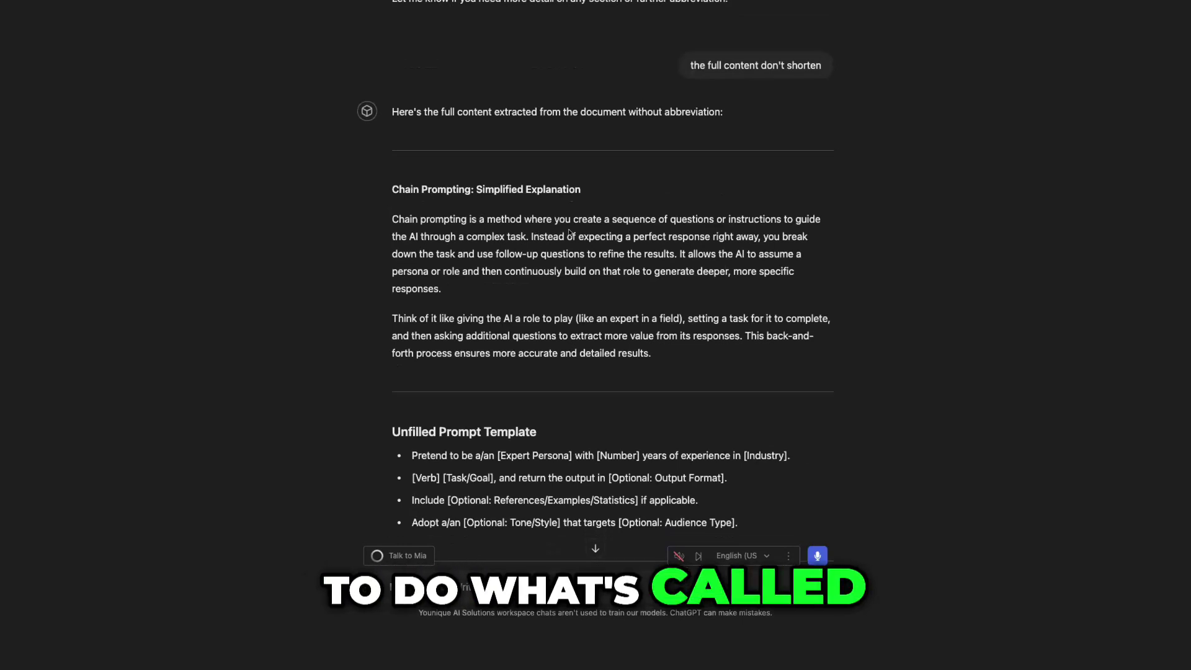
pyautogui.scroll(-15, 589, 258)
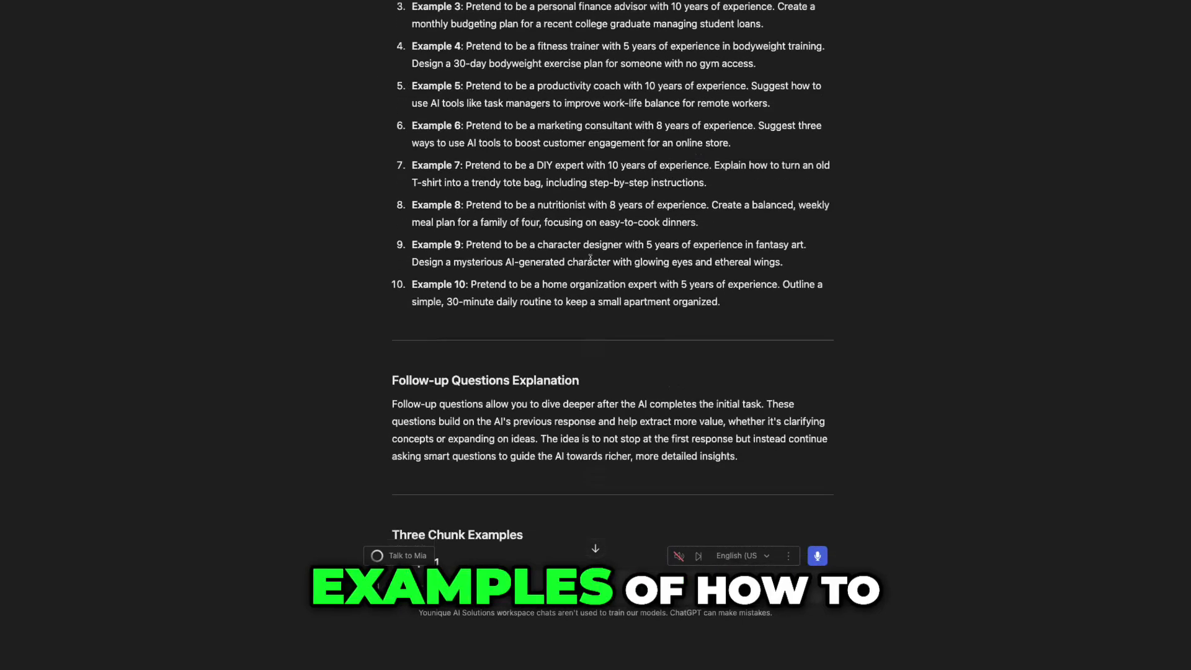
pyautogui.scroll(-10, 591, 264)
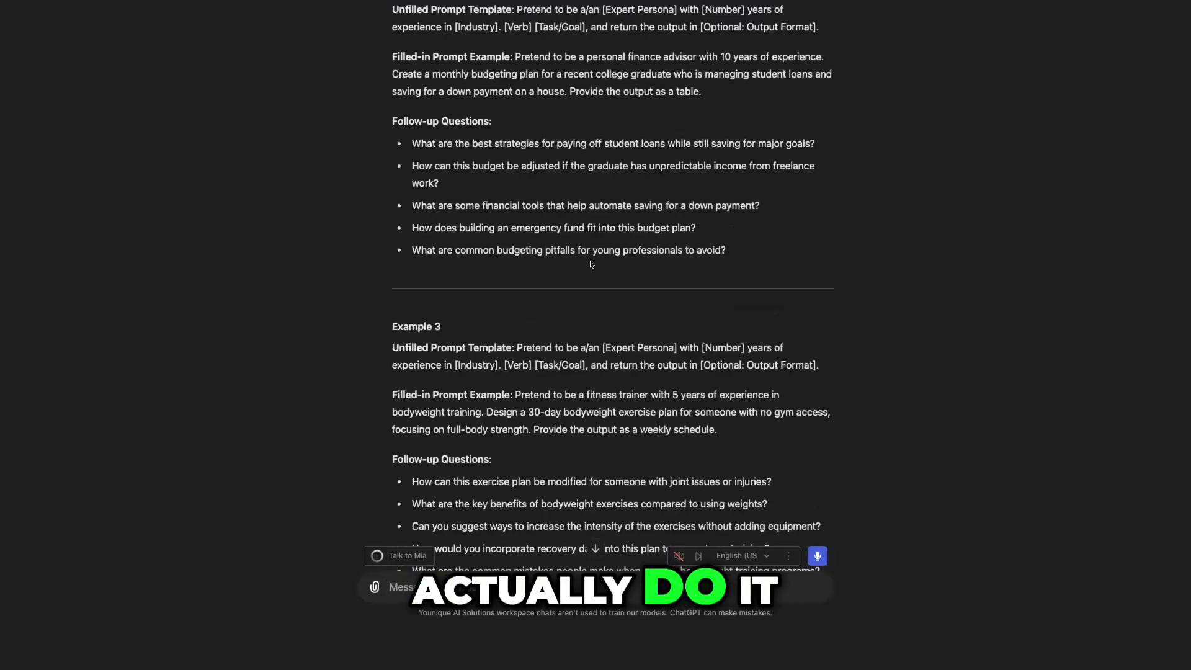